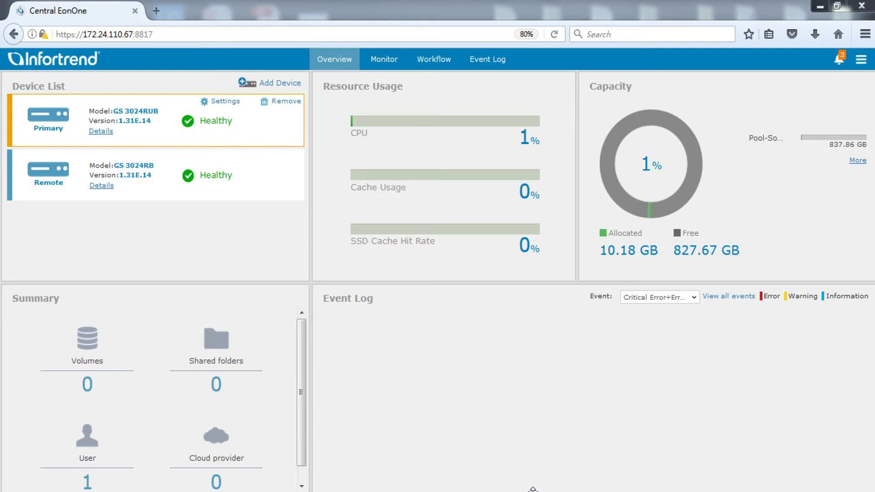
# Step: Run a bandwidth test from the Primary device's Replication page against Remote (88.32 and 86.23 MB/s channels)
pyautogui.click(234, 107)
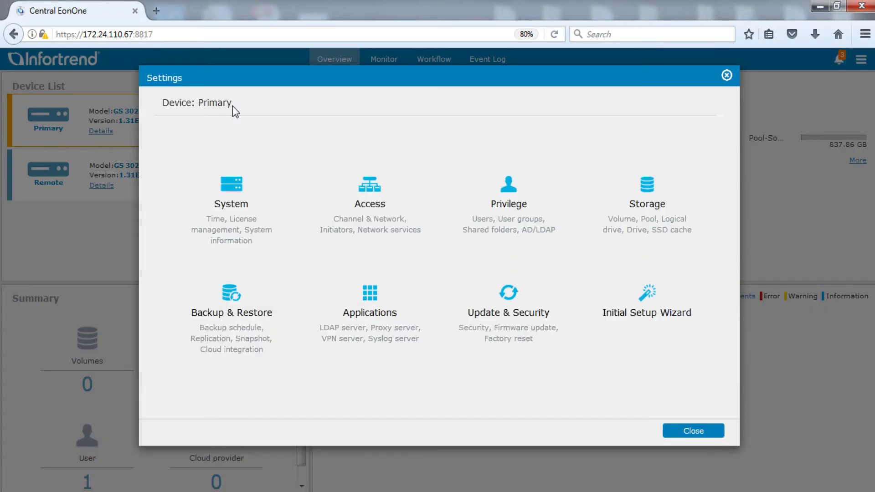
pyautogui.click(263, 299)
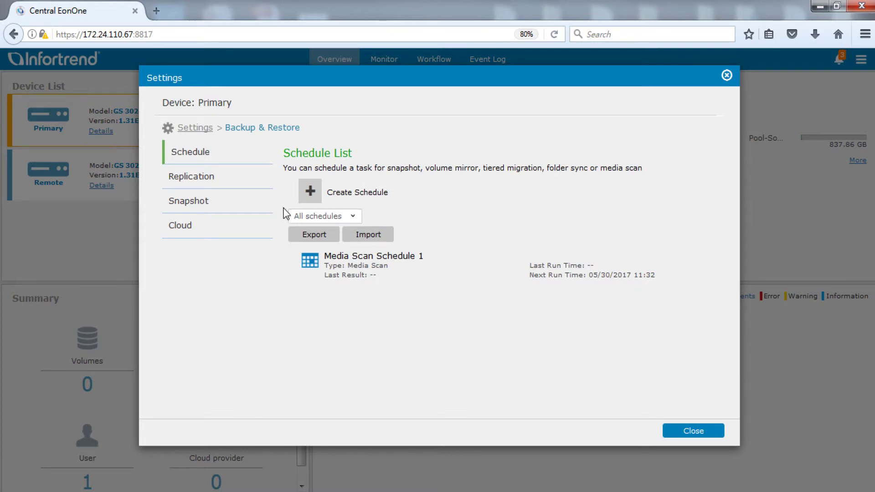
pyautogui.click(237, 174)
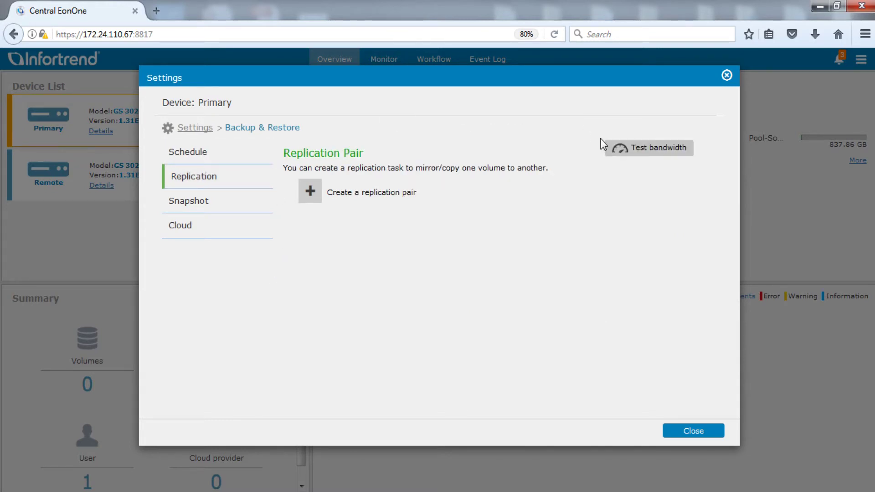
pyautogui.click(654, 155)
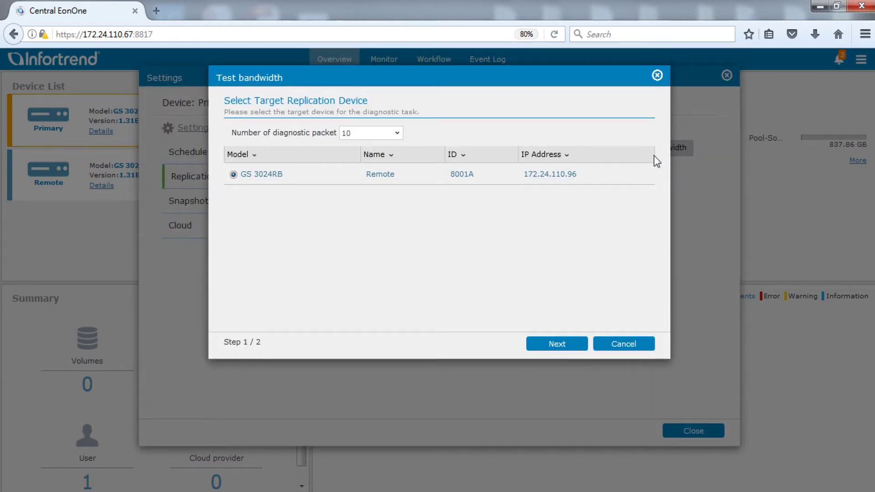
pyautogui.click(557, 343)
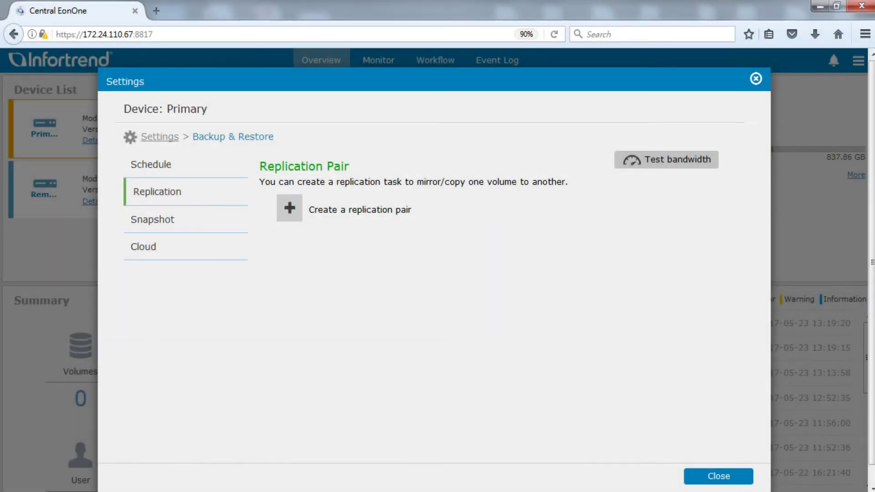
# Step: Start a new replication pair that creates a new source volume
pyautogui.click(290, 209)
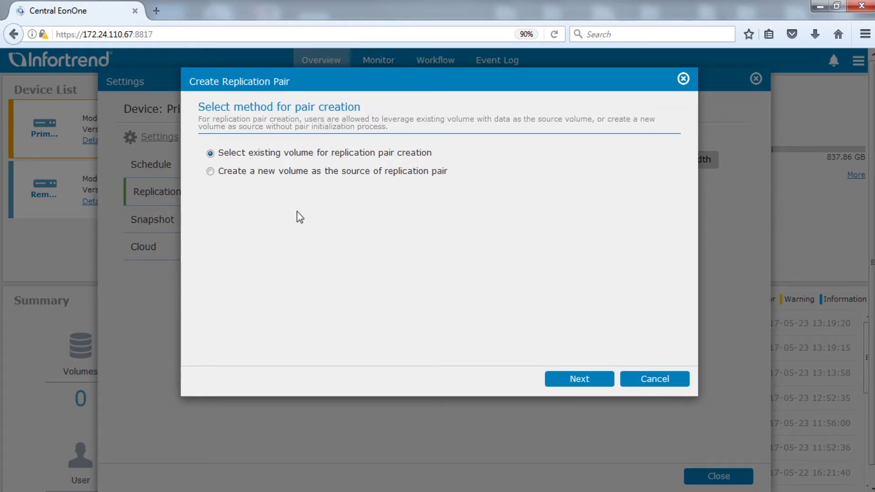
pyautogui.click(210, 172)
pyautogui.click(601, 383)
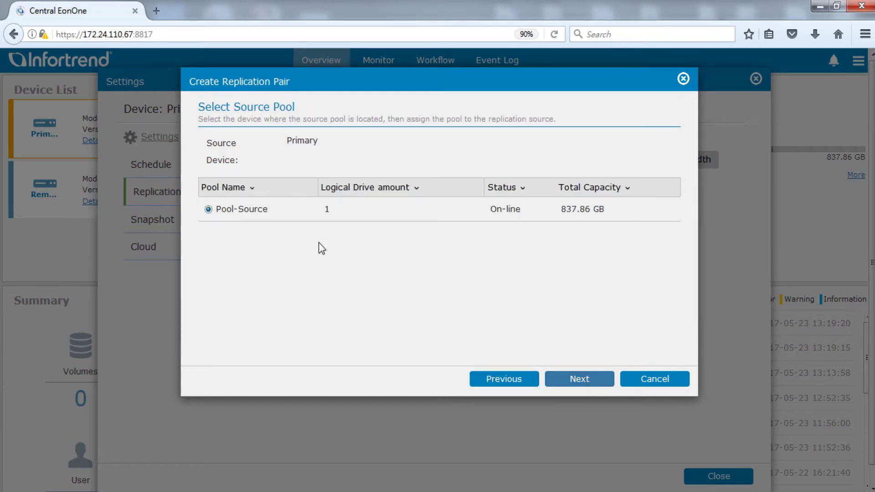
pyautogui.click(603, 383)
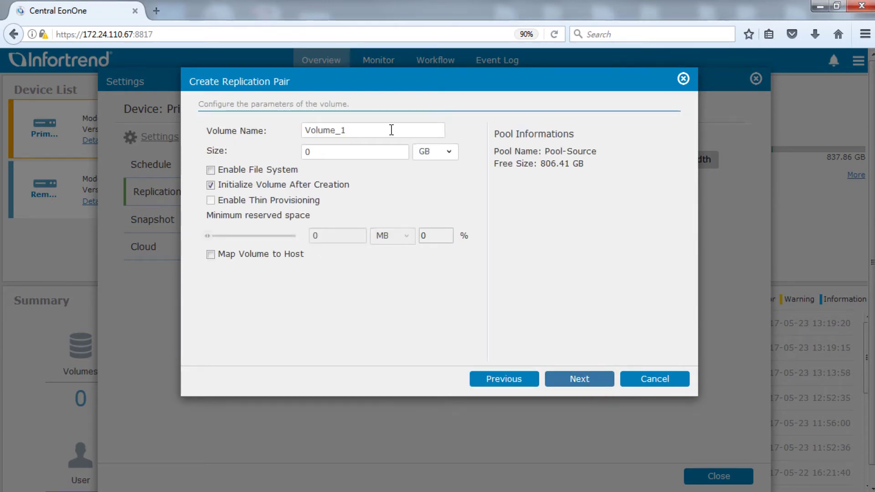
# Step: Name the source volume Volume_Source, size 100 GB, mapped to host with automatic LUN mapping
pyautogui.click(391, 130)
pyautogui.press('BackSpace')
pyautogui.write('Source')
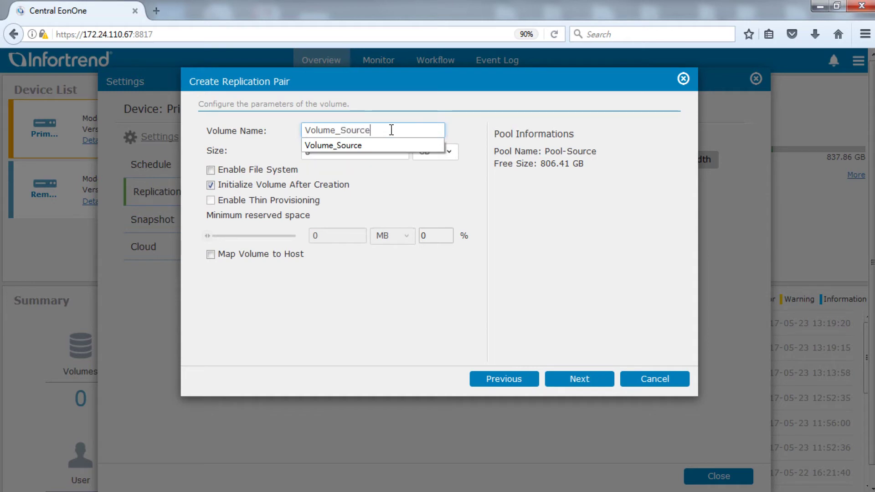
pyautogui.doubleClick(381, 152)
pyautogui.write('100')
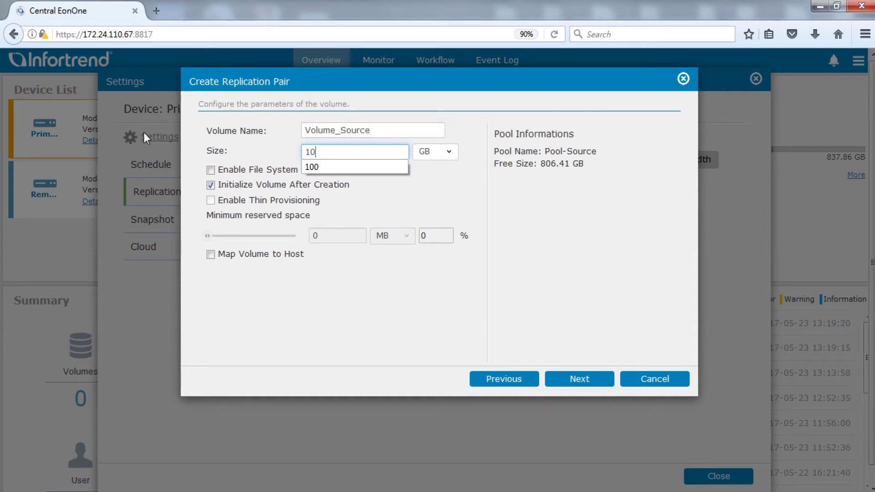
pyautogui.click(309, 167)
pyautogui.click(211, 254)
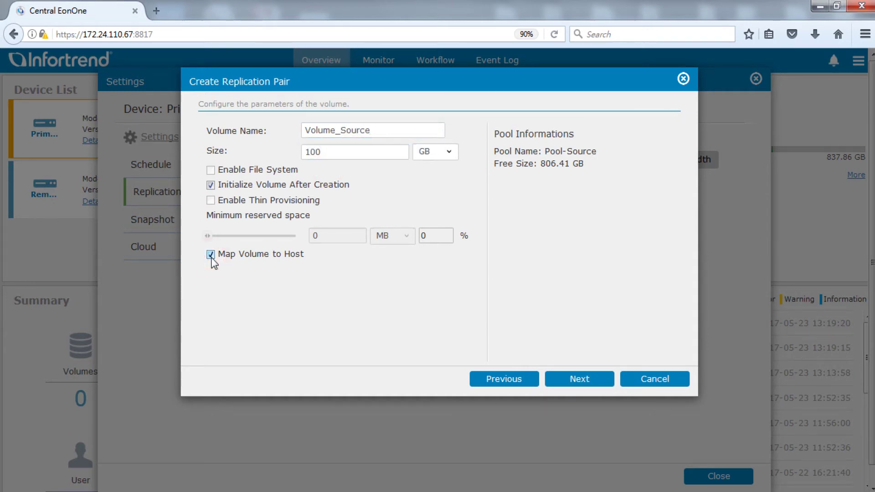
pyautogui.click(597, 380)
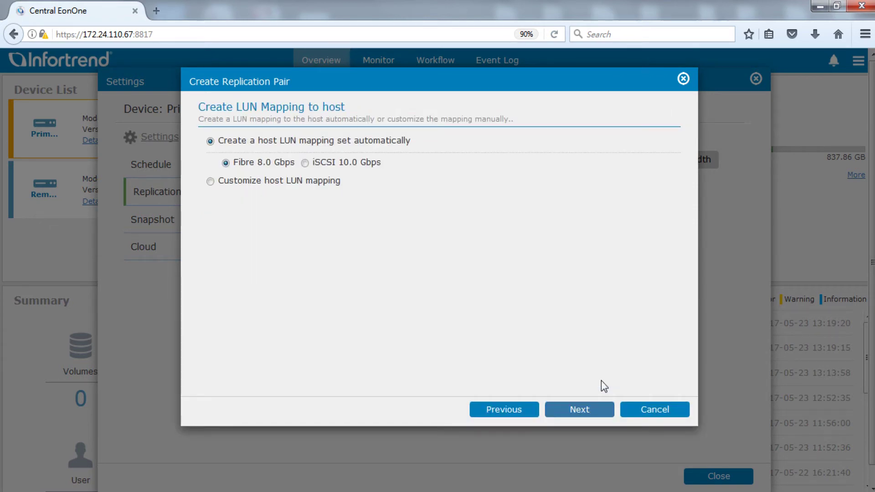
pyautogui.click(603, 413)
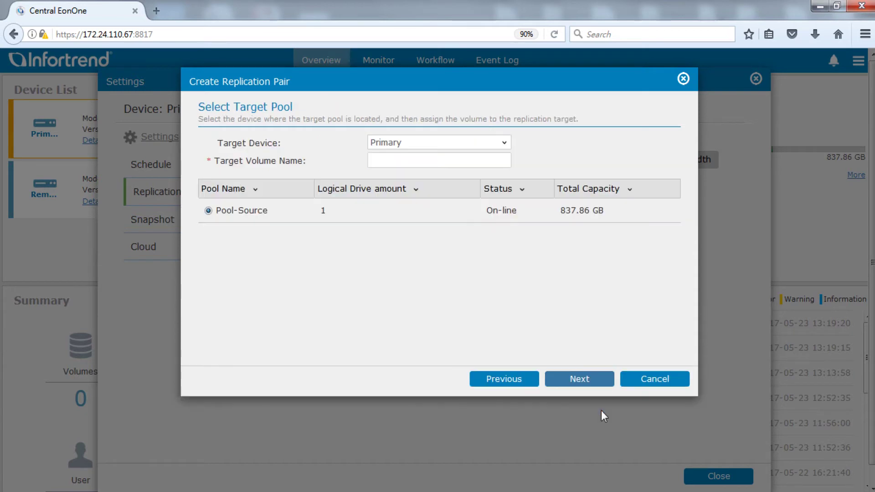
# Step: Target the Remote device with target volume Volume_Target in Pool-Target
pyautogui.click(492, 143)
pyautogui.click(485, 155)
pyautogui.click(485, 156)
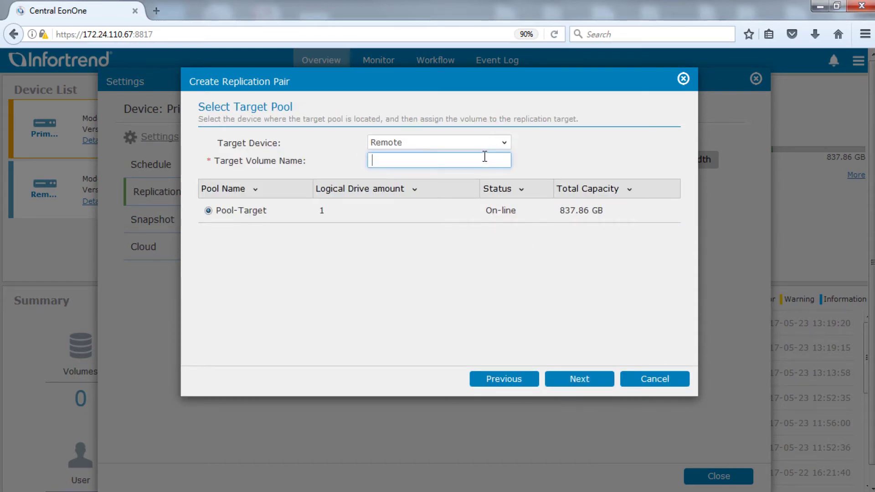
pyautogui.write('V')
pyautogui.press('Down')
pyautogui.press('Down')
pyautogui.press('Return')
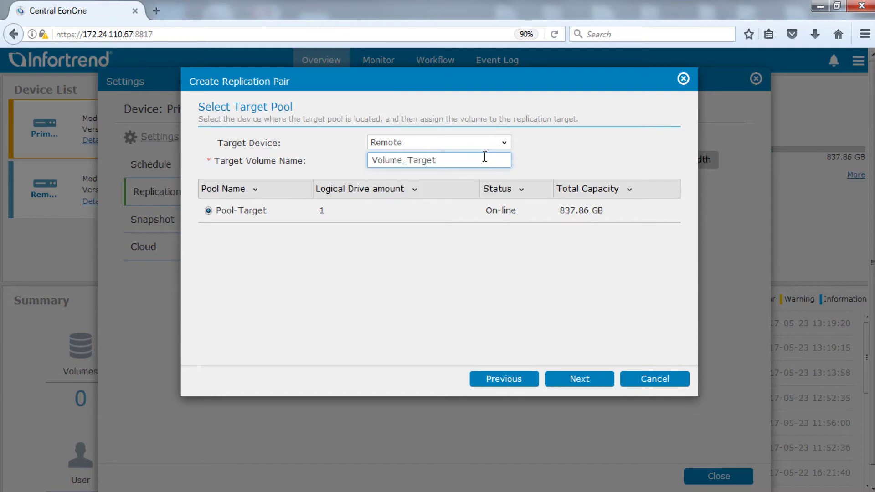
pyautogui.click(602, 383)
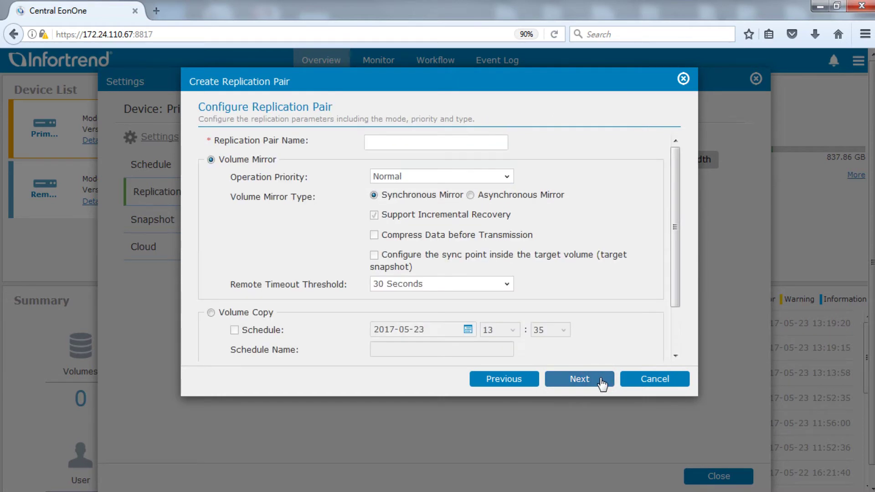
# Step: Name the pair Pair_Test as a Synchronous Mirror, review the summary and confirm creation
pyautogui.click(467, 146)
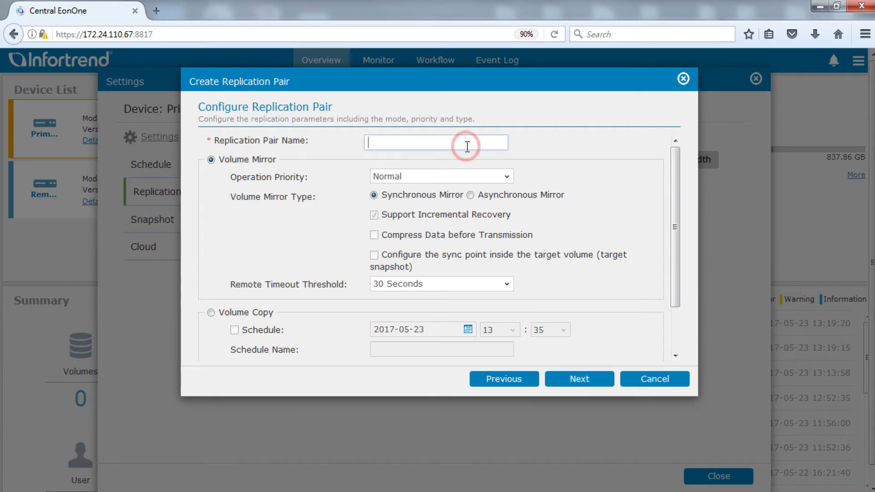
pyautogui.write('Pair_')
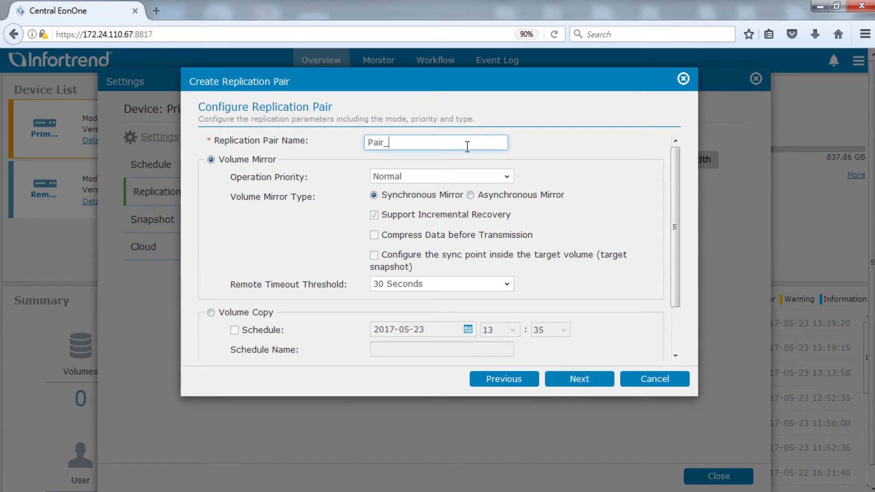
pyautogui.write('Test')
pyautogui.click(599, 383)
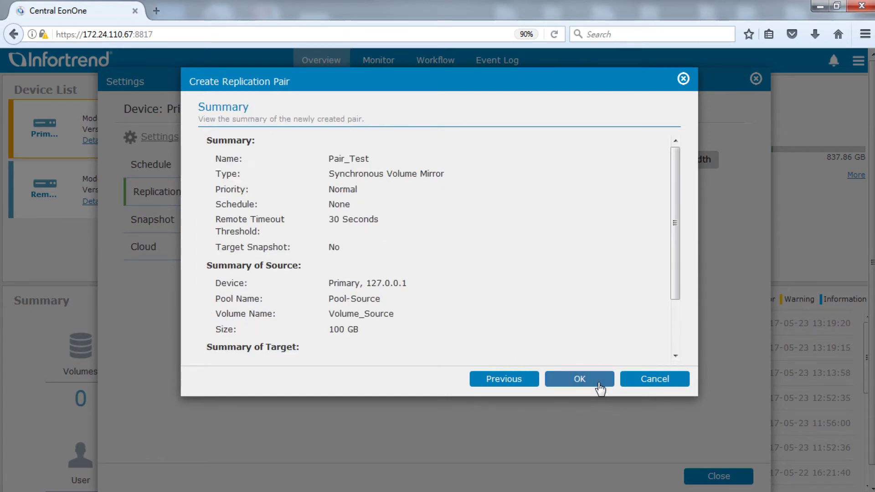
pyautogui.moveTo(673, 247)
pyautogui.mouseDown()
pyautogui.moveTo(675, 316)
pyautogui.moveTo(682, 233)
pyautogui.mouseUp()
pyautogui.click(606, 384)
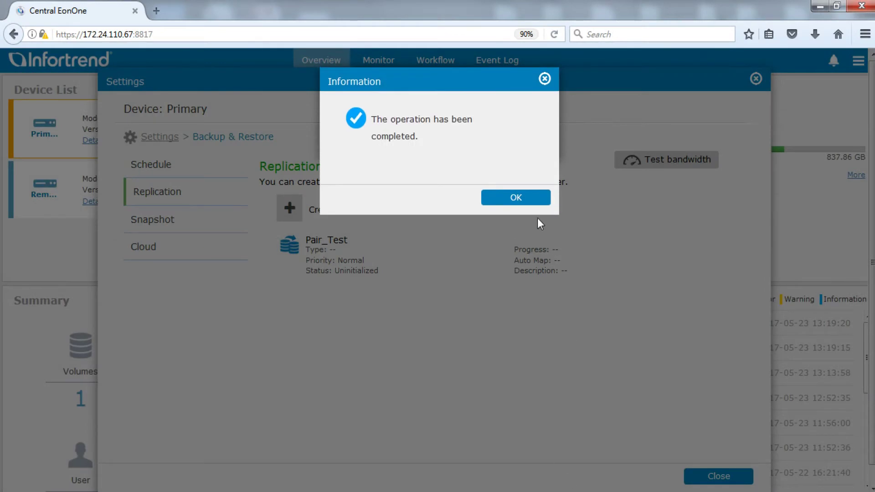
pyautogui.click(529, 201)
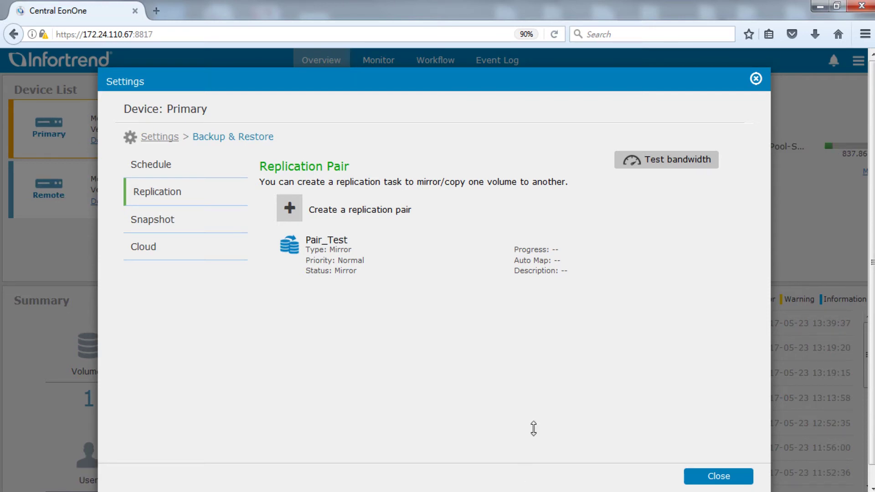
# Step: Open Target volume auto mapping from the Pair_Test row's More menu
pyautogui.click(588, 270)
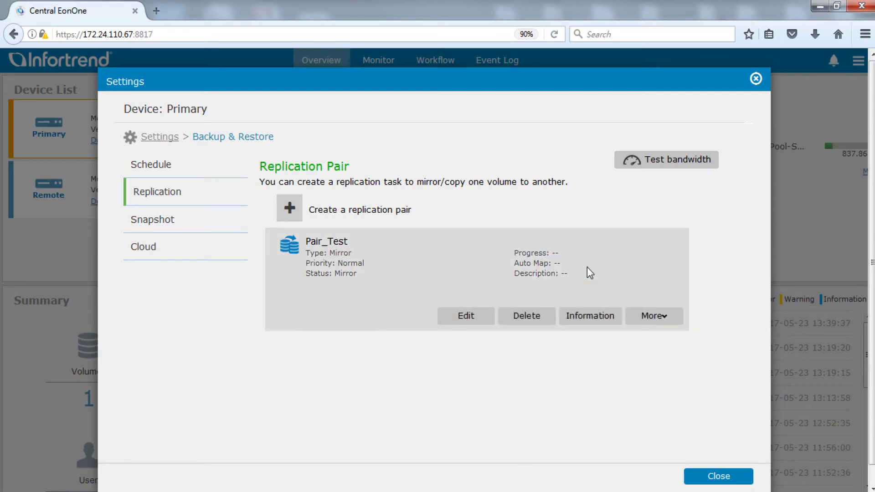
pyautogui.click(669, 315)
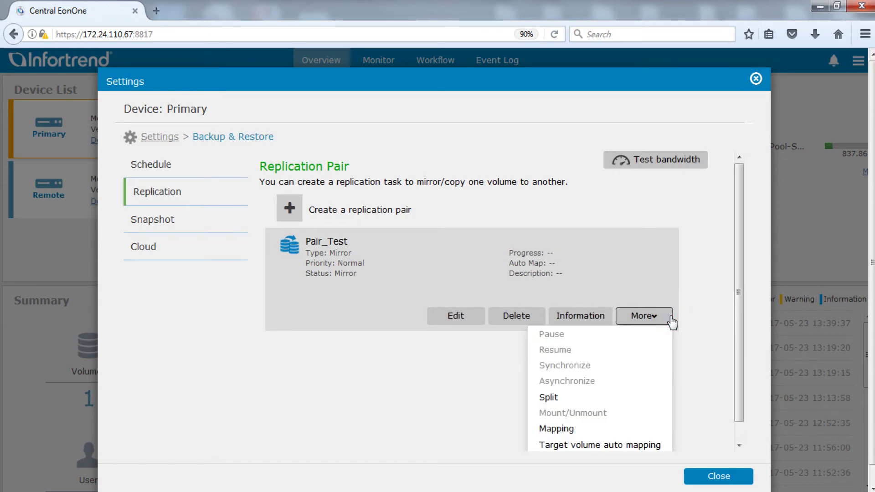
pyautogui.click(632, 446)
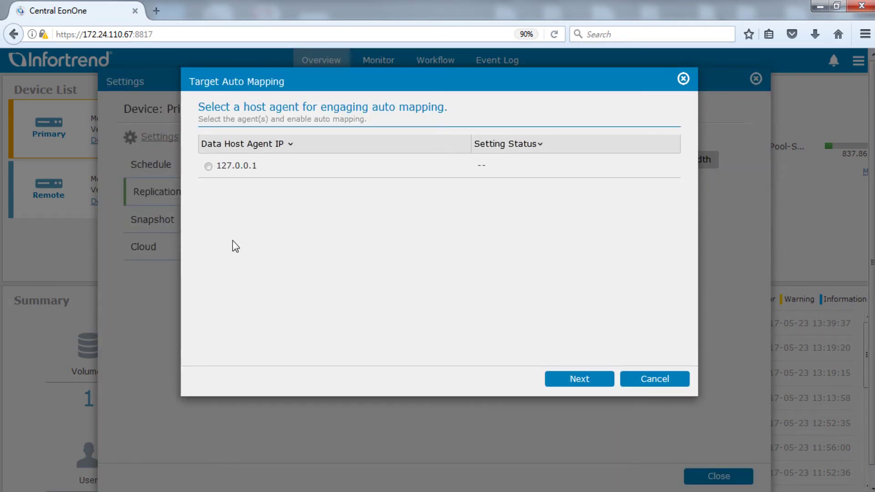
# Step: Enable auto mapping via host agent 127.0.0.1 with 30-second check and automatic Fibre LUN mappings
pyautogui.click(209, 167)
pyautogui.click(604, 380)
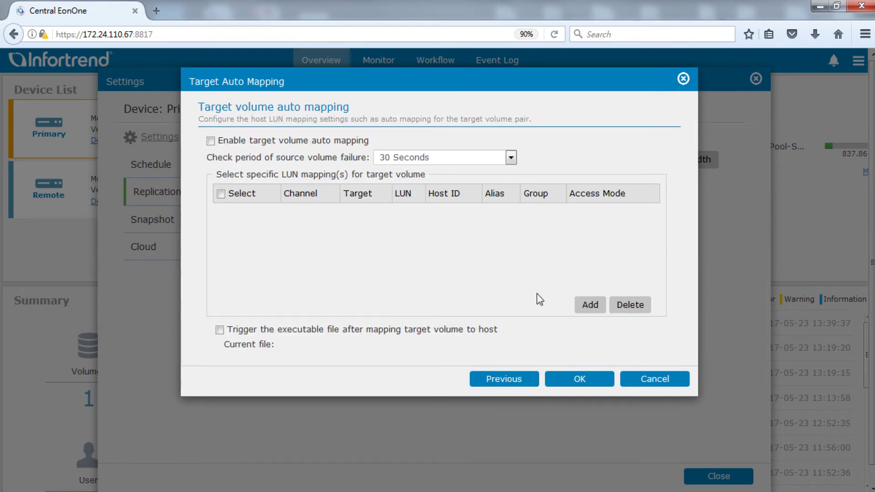
pyautogui.click(211, 142)
pyautogui.click(513, 159)
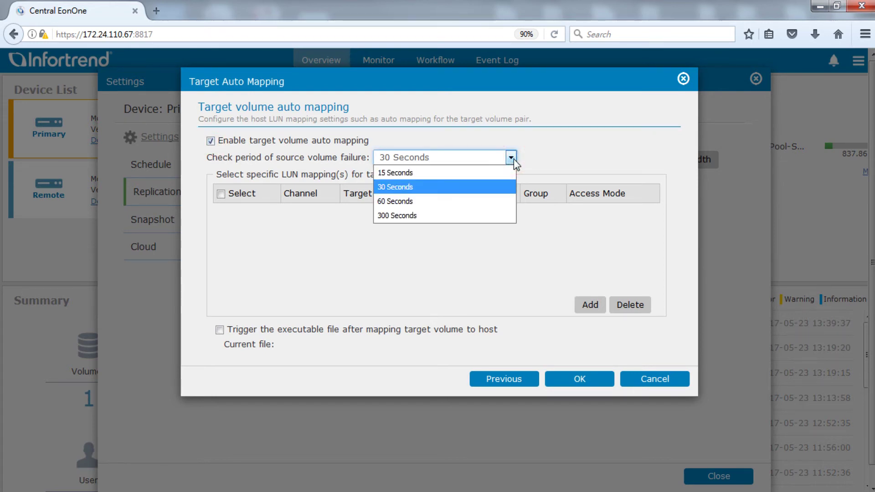
pyautogui.click(512, 159)
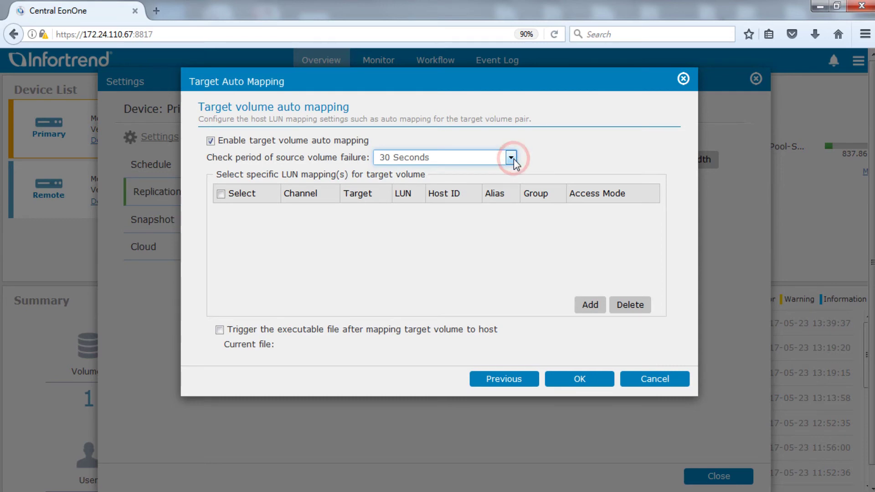
pyautogui.click(590, 305)
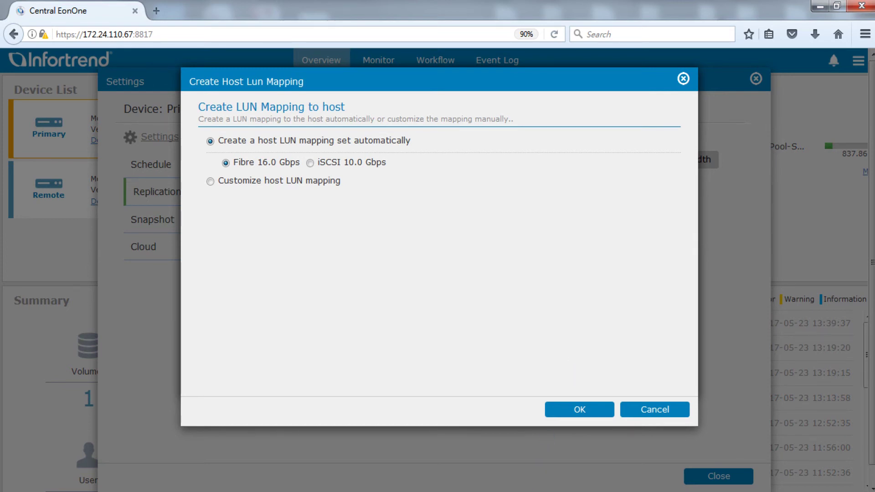
pyautogui.click(595, 410)
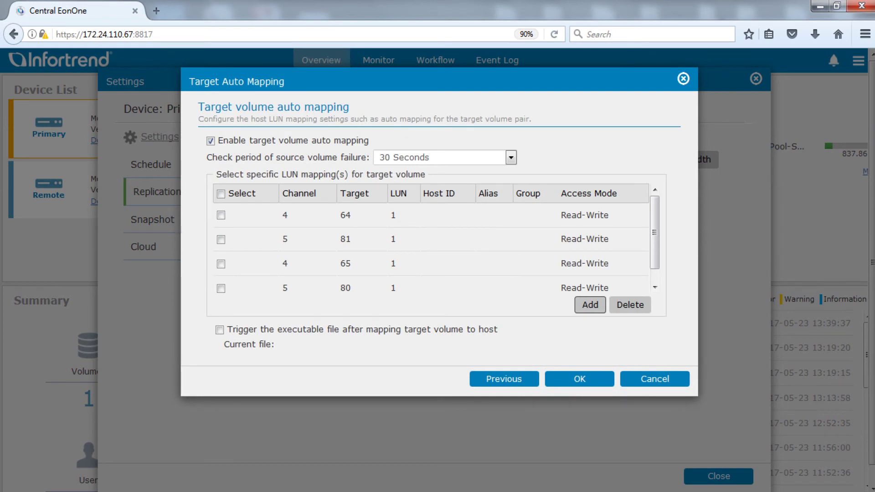
pyautogui.click(609, 387)
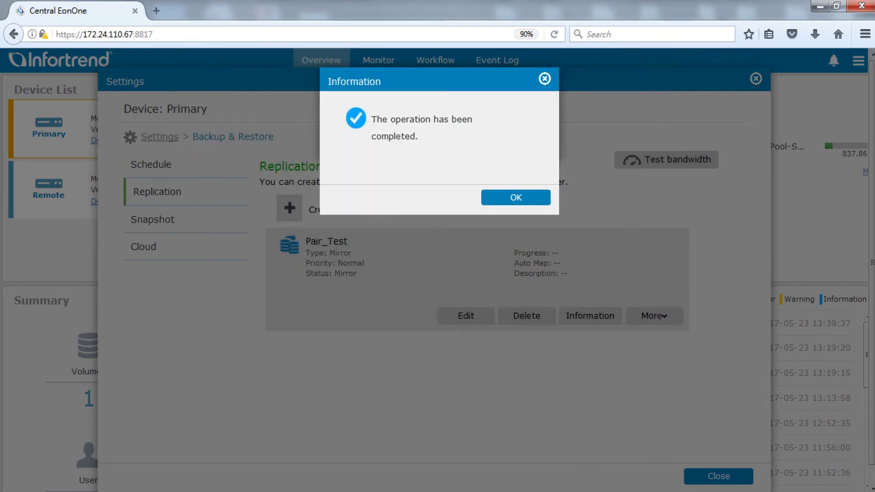
pyautogui.click(536, 201)
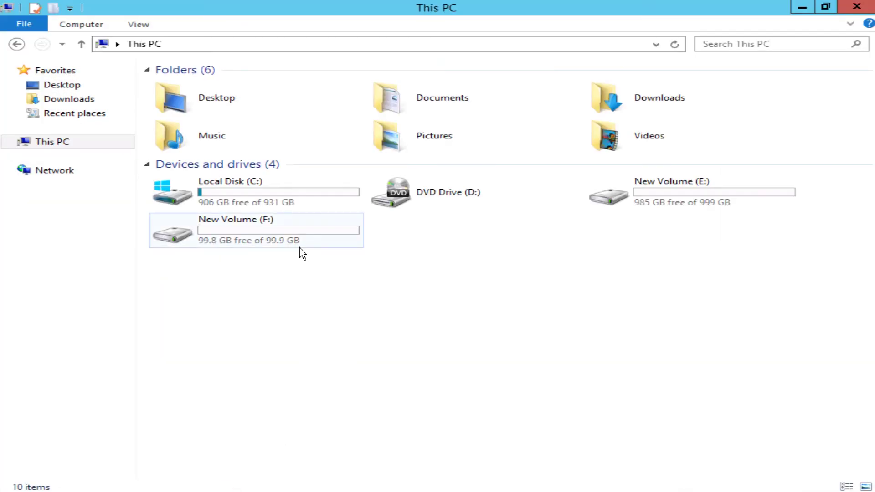
# Step: Paste text files A, B and C into New Volume (F:)
pyautogui.doubleClick(299, 246)
pyautogui.hotkey('ctrl', 'v')
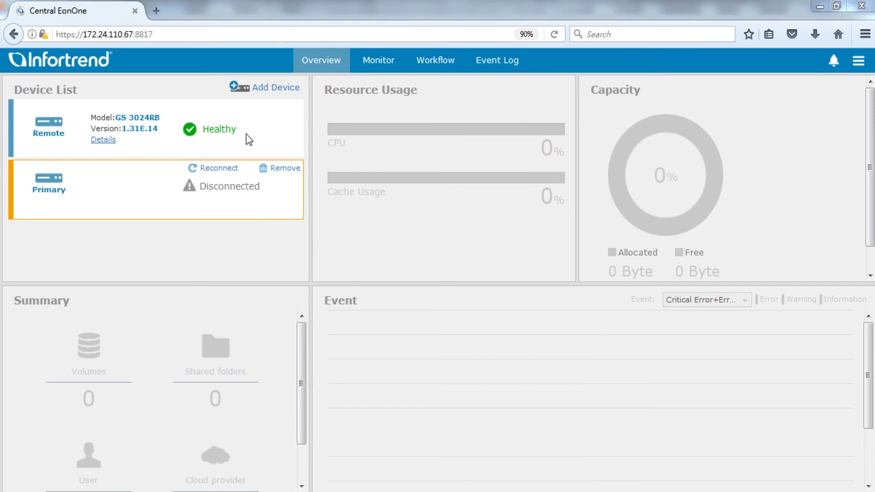
# Step: Review Volume_Target's host LUN mappings in the Remote device's Storage settings
pyautogui.click(233, 110)
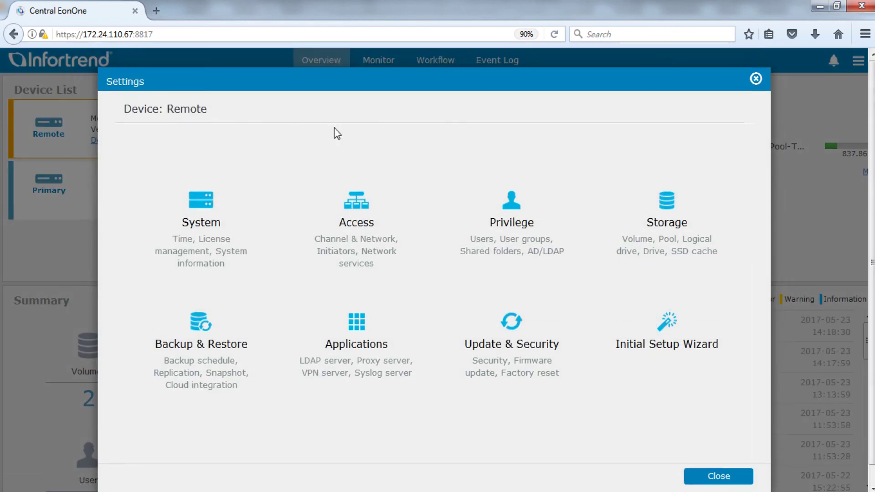
pyautogui.click(638, 225)
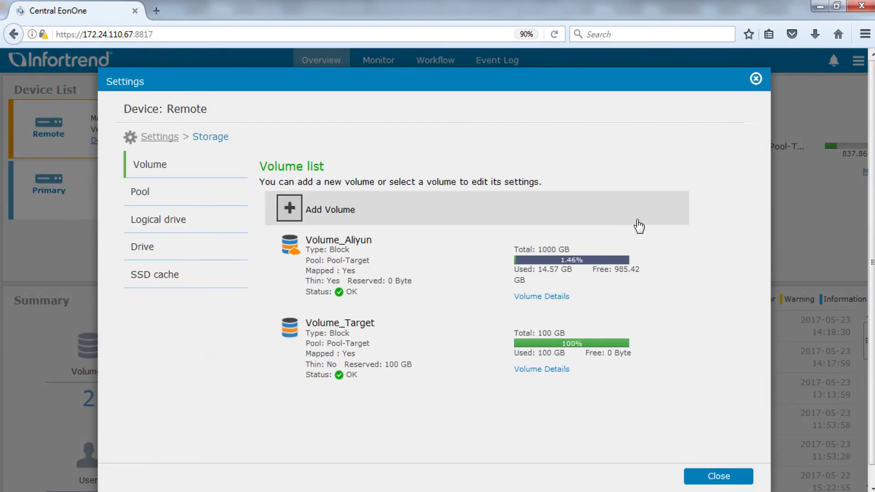
pyautogui.click(434, 346)
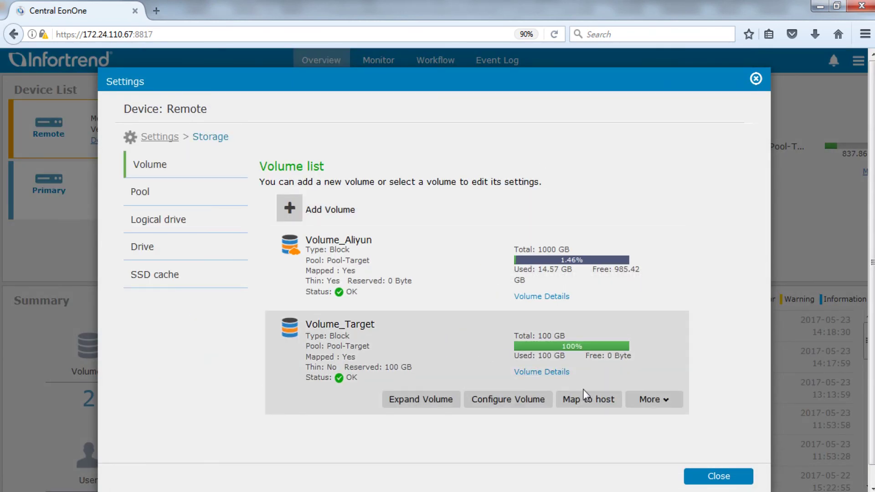
pyautogui.click(597, 400)
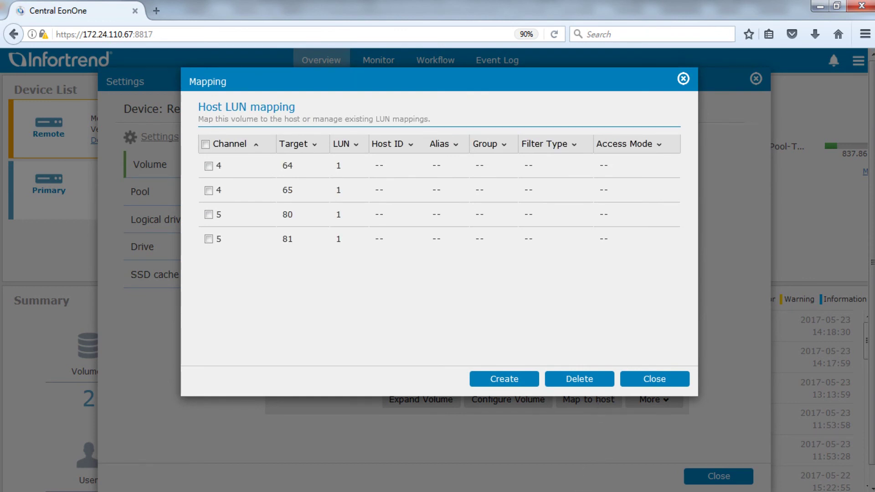
pyautogui.click(645, 381)
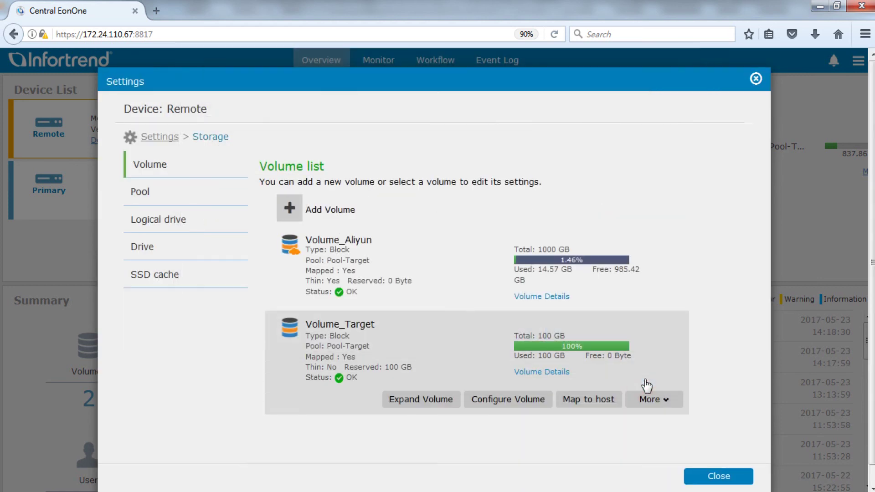
# Step: Open Remote's Replication list and select Pair_Test, showing Mirror,Broken
pyautogui.click(161, 136)
pyautogui.click(240, 317)
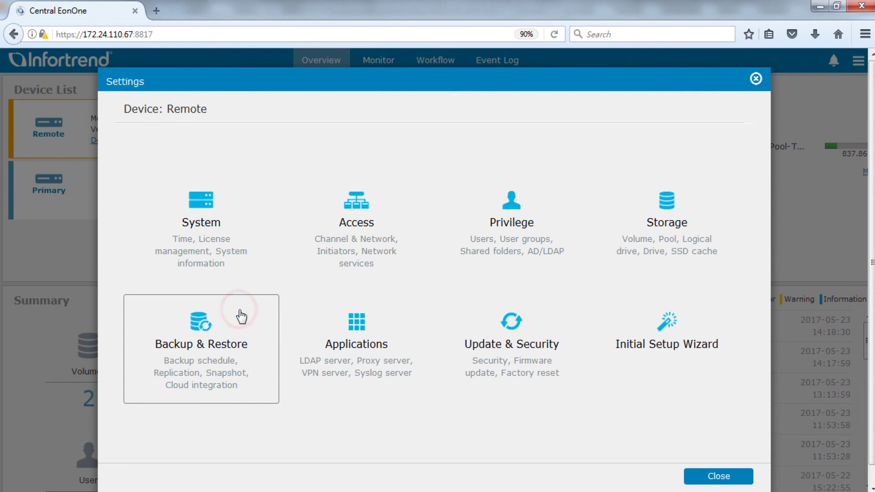
pyautogui.click(205, 203)
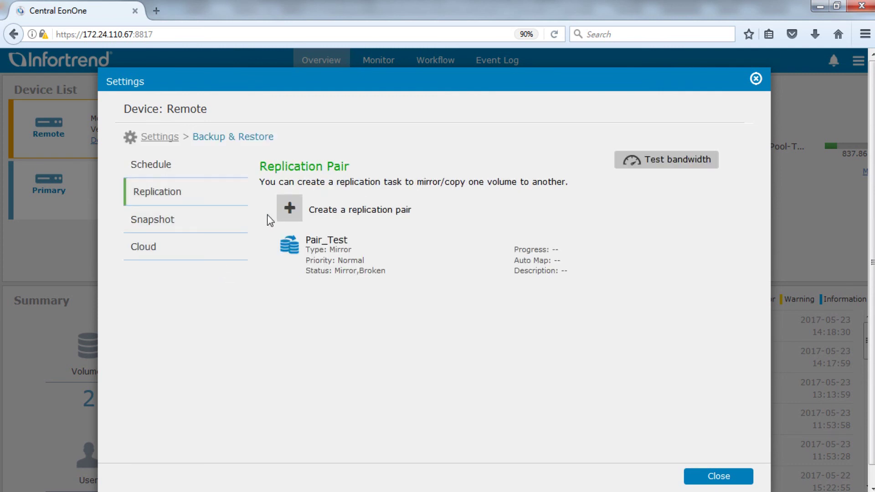
pyautogui.click(390, 282)
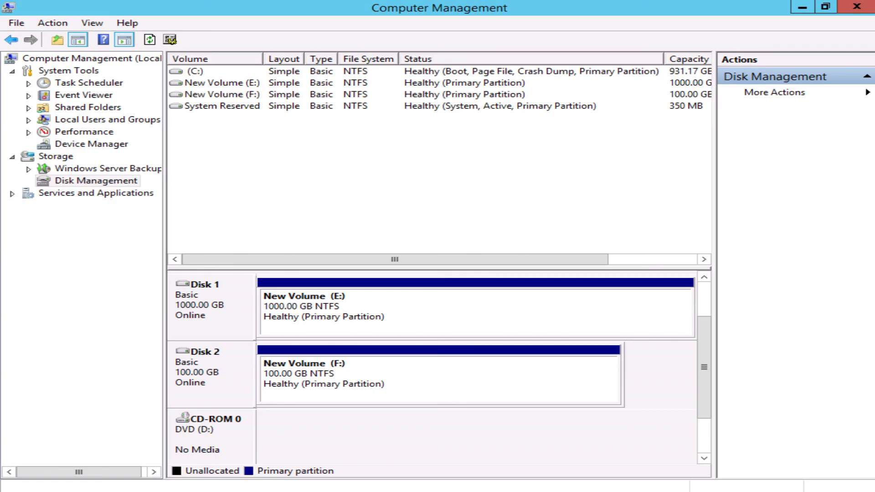
# Step: Select the 100 GB New Volume (F:) in Disk Management, then open it from This PC
pyautogui.click(414, 384)
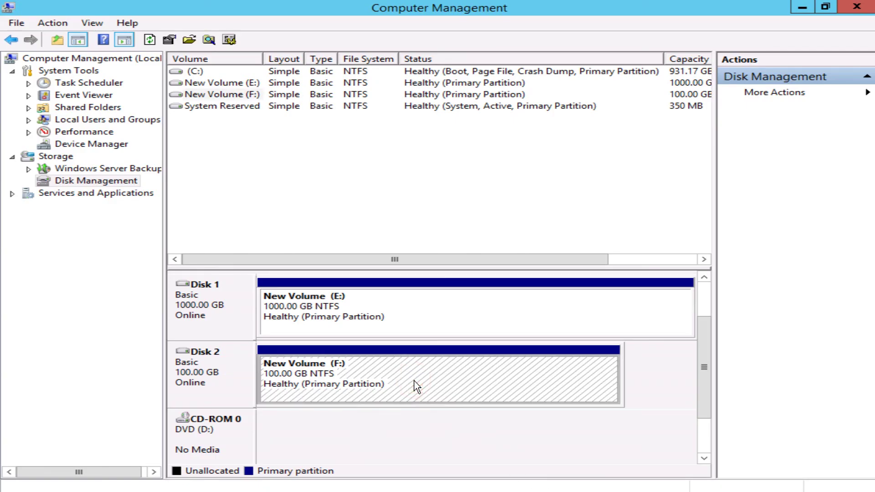
pyautogui.click(255, 486)
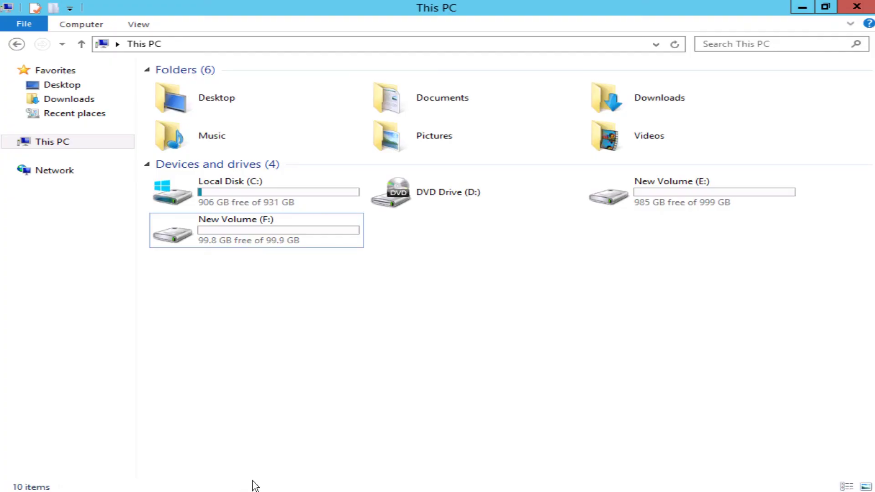
pyautogui.doubleClick(282, 228)
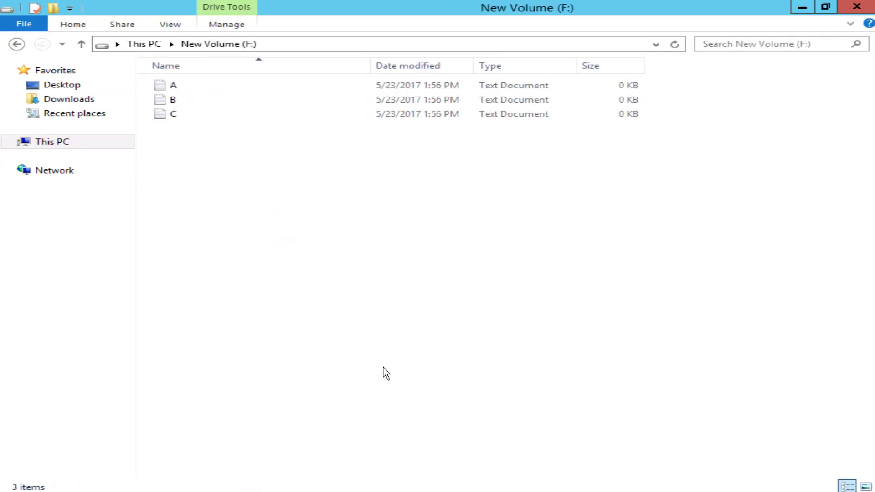